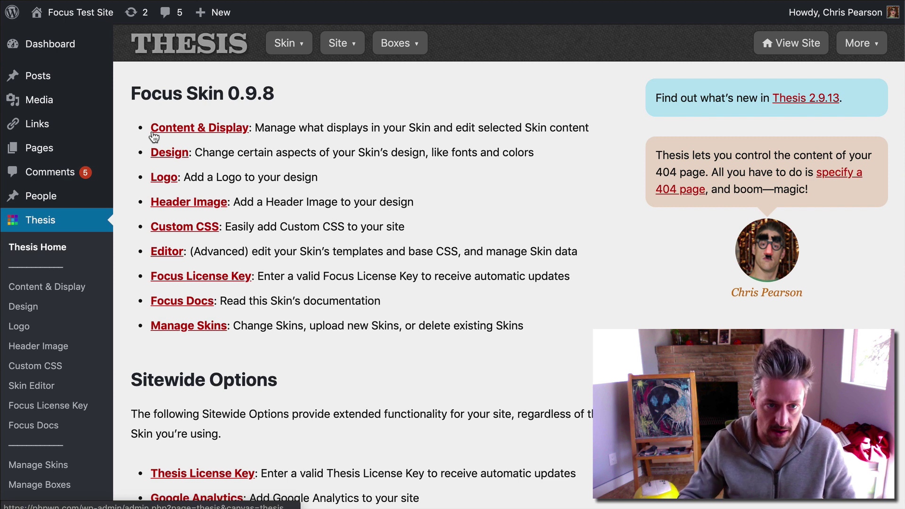
- Set the-deuce.jpg from the media library as the Focus skin's header image
click(288, 43)
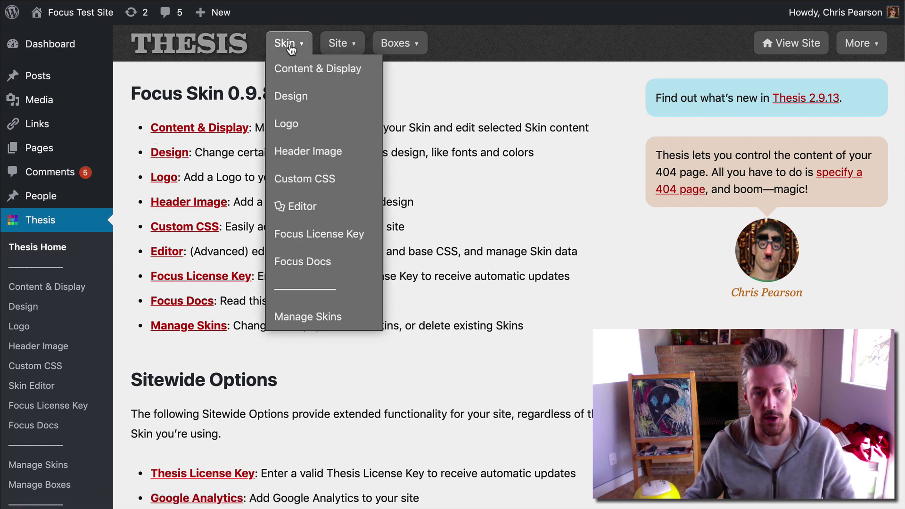
click(317, 154)
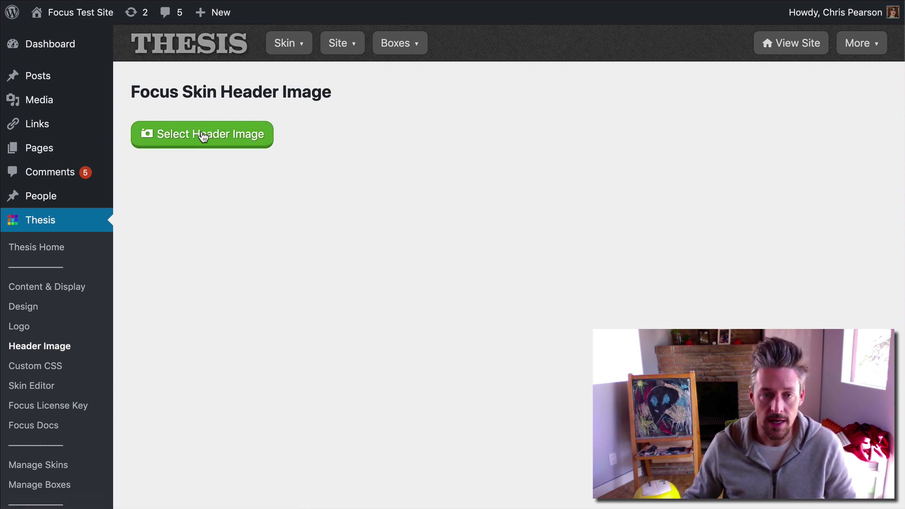
click(203, 136)
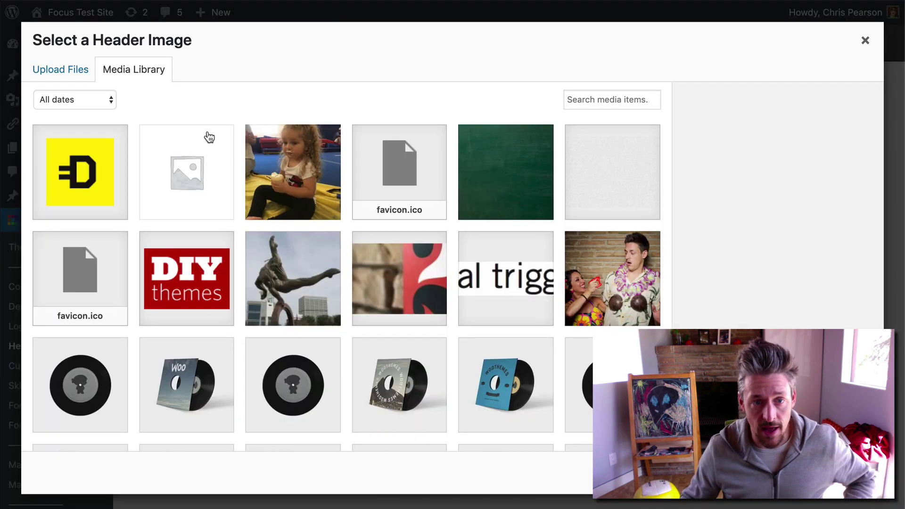
click(392, 275)
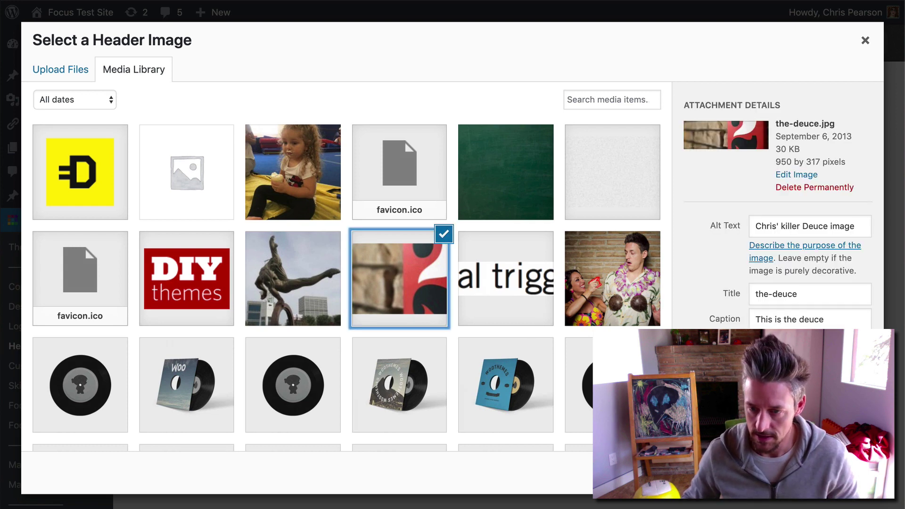
click(444, 233)
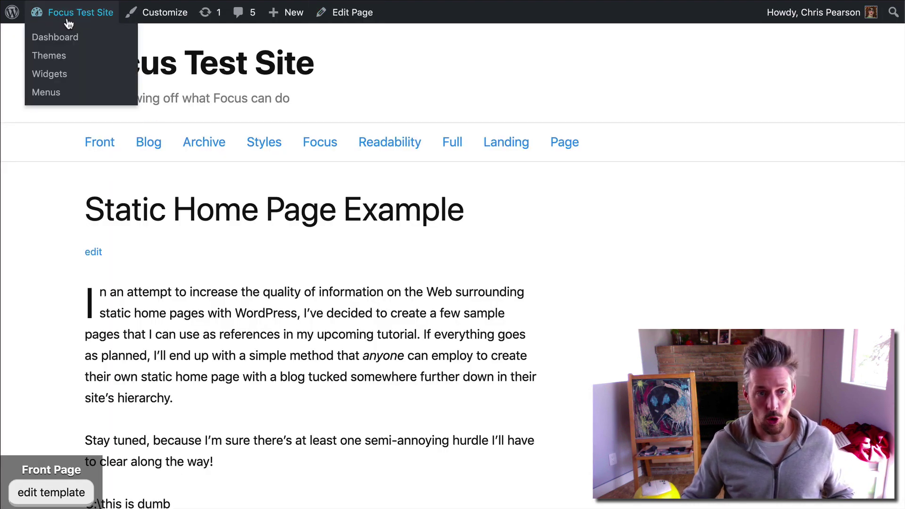
click(76, 12)
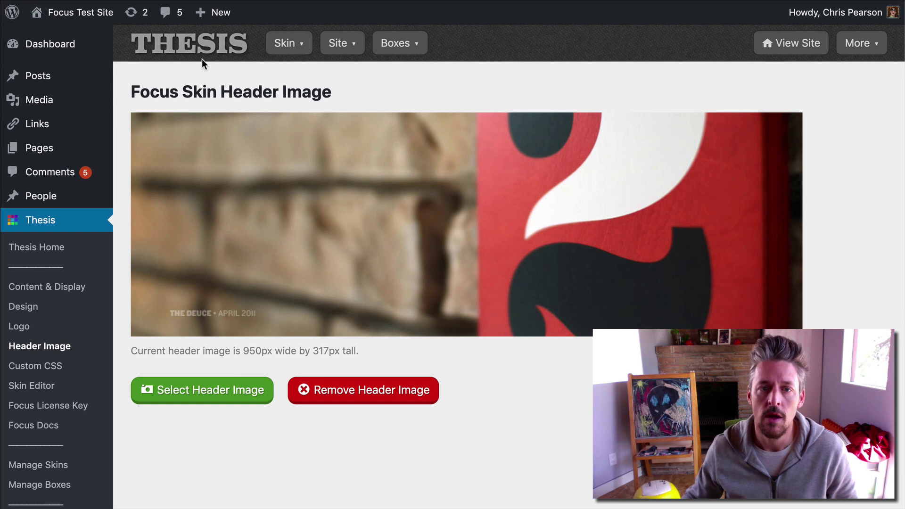
- Open the Focus skin's Content & Display options
click(286, 49)
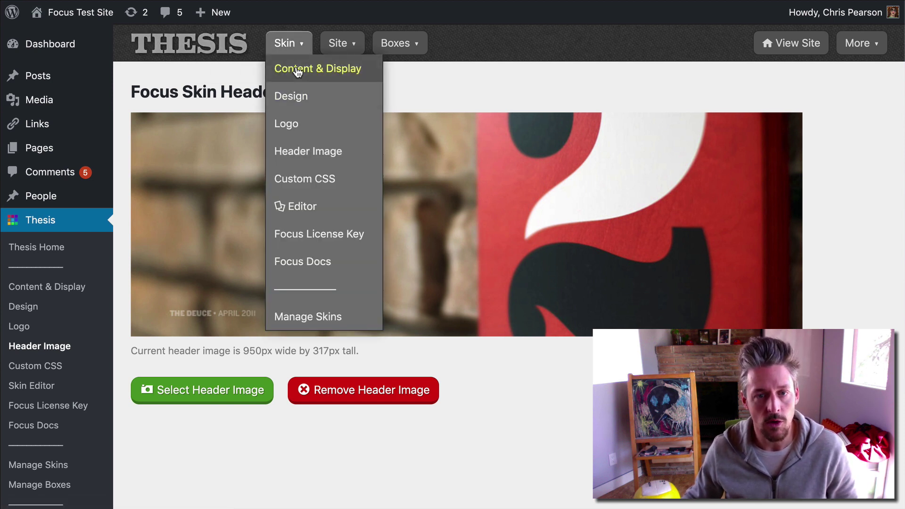
click(298, 70)
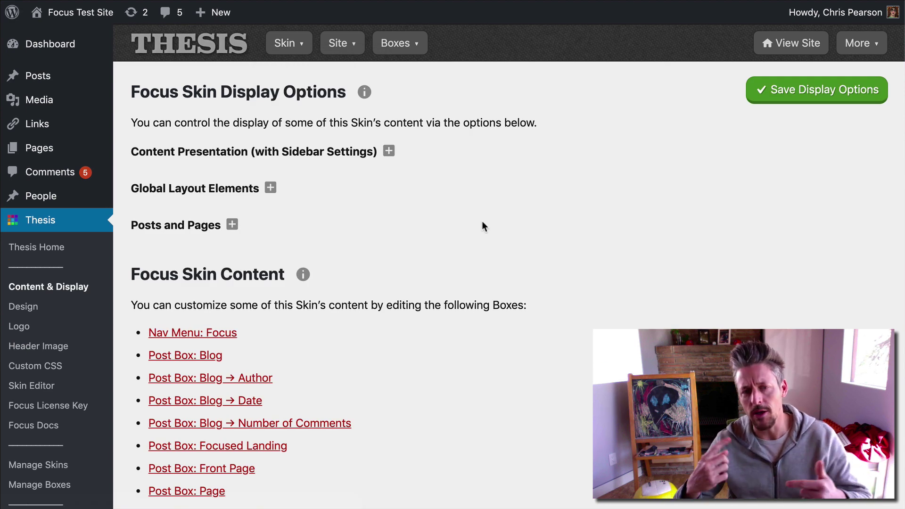
click(286, 47)
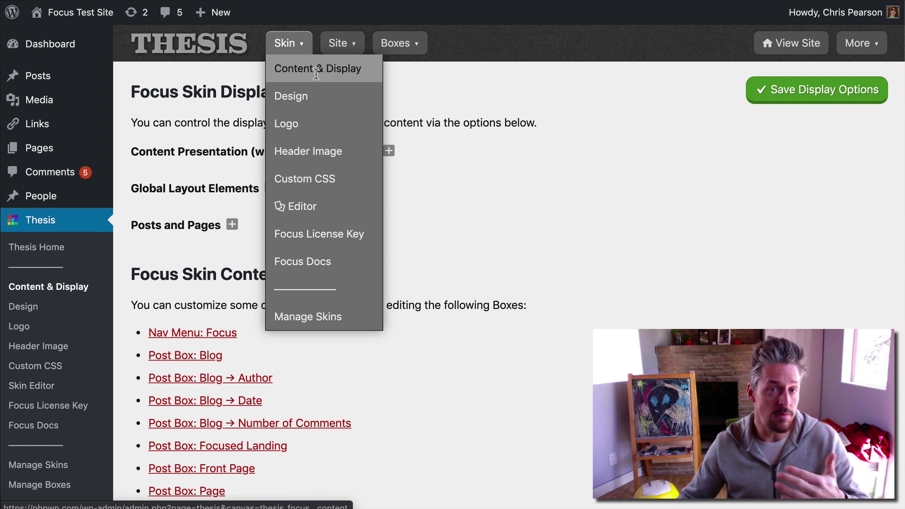
click(456, 160)
- Review the Global Layout Elements settings and the list of editable Focus skin content boxes
scroll(448, 203, down, 3)
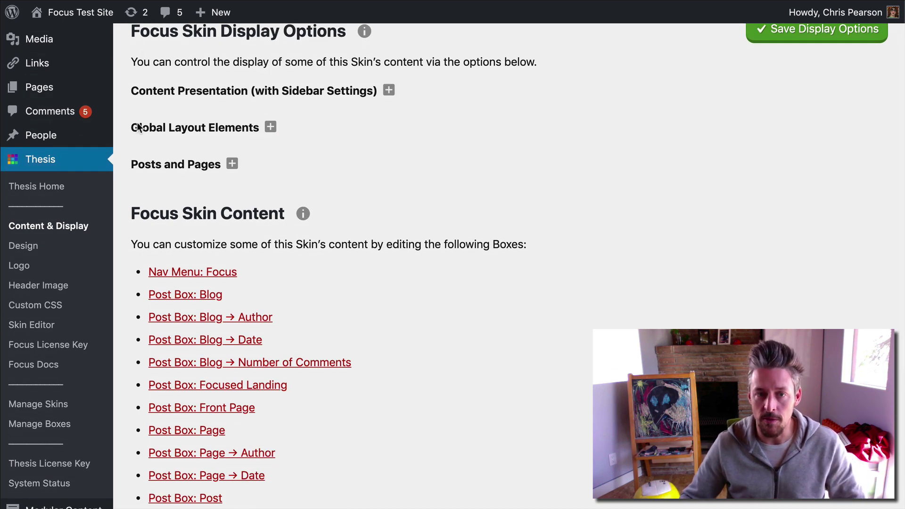
scroll(289, 101, up, 2)
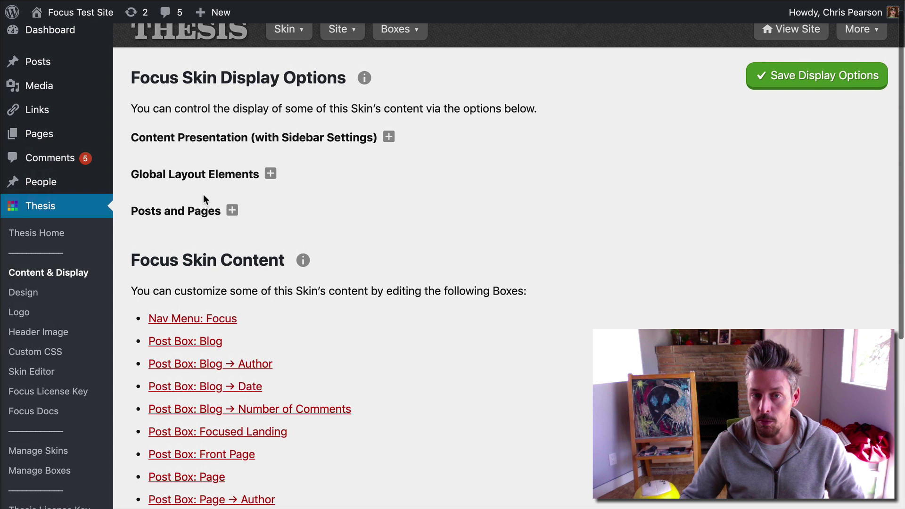
click(179, 178)
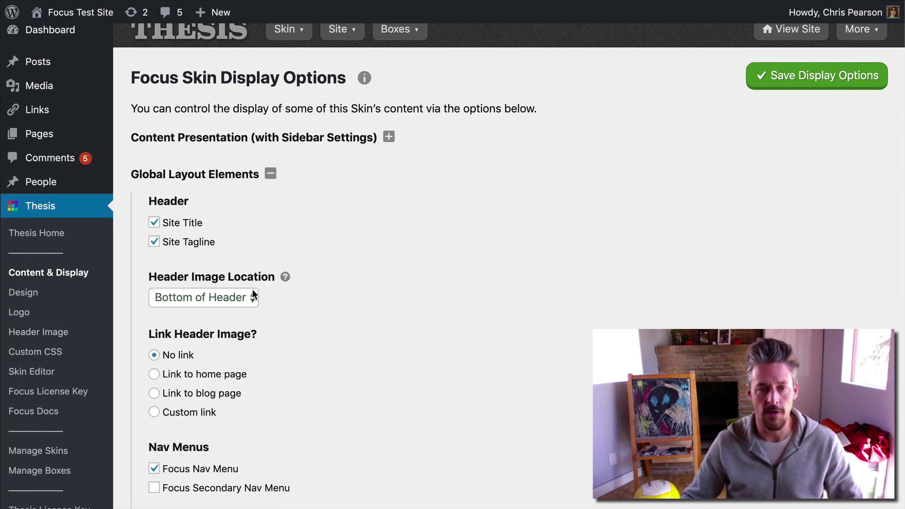
click(224, 176)
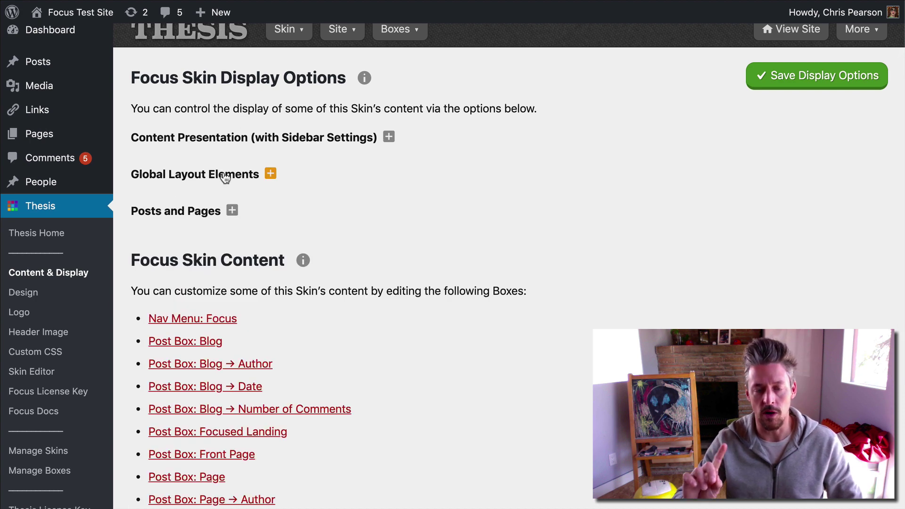
scroll(376, 225, down, 3)
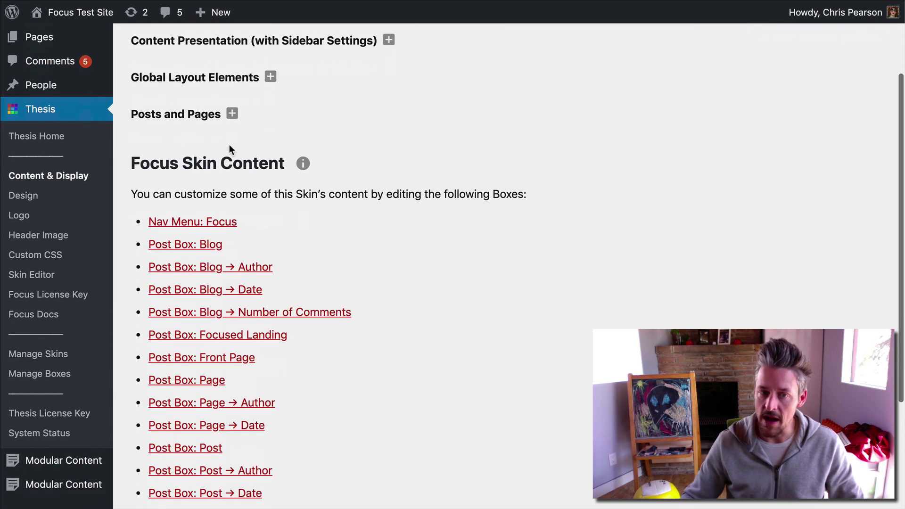
scroll(242, 150, down, 1)
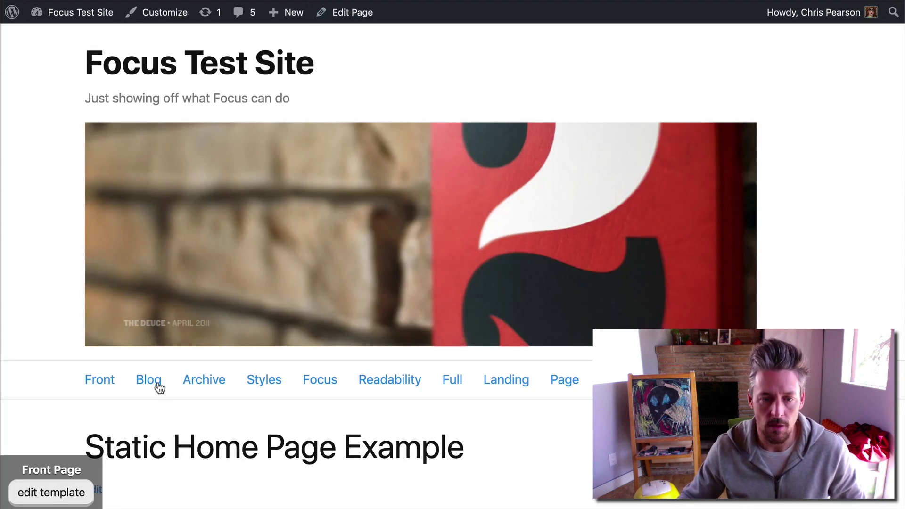
- View the site's Blog page and examine its header image, post titles, bylines and featured images
click(159, 384)
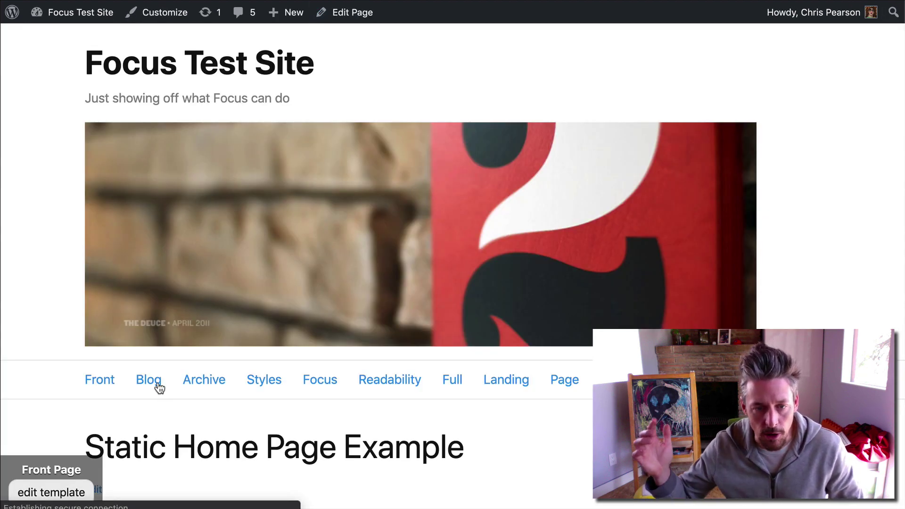
scroll(157, 384, down, 8)
scroll(158, 387, up, 2)
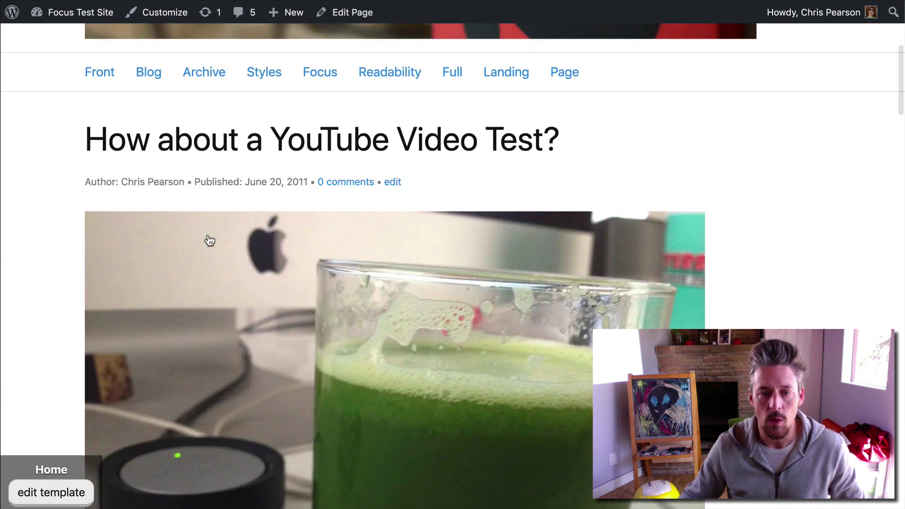
scroll(210, 241, down, 3)
scroll(61, 226, up, 4)
scroll(189, 312, down, 1)
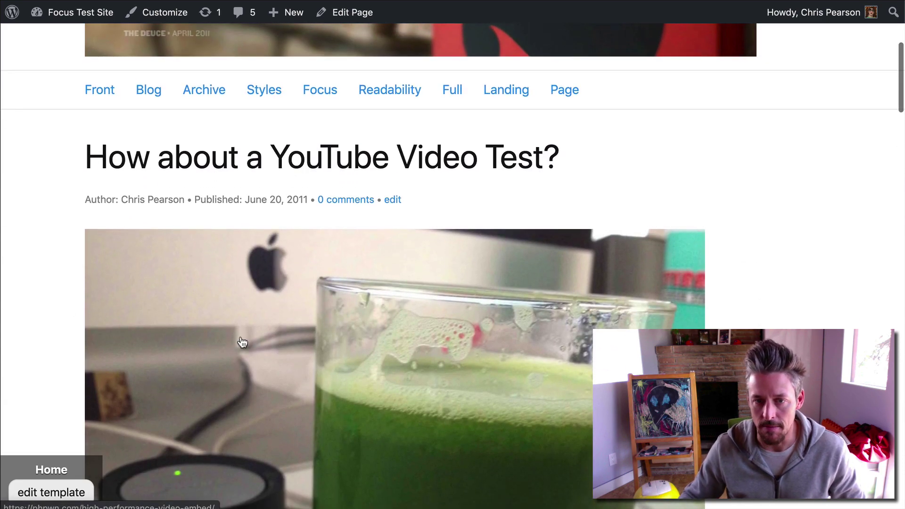
scroll(189, 313, down, 10)
scroll(250, 362, up, 4)
scroll(383, 152, up, 6)
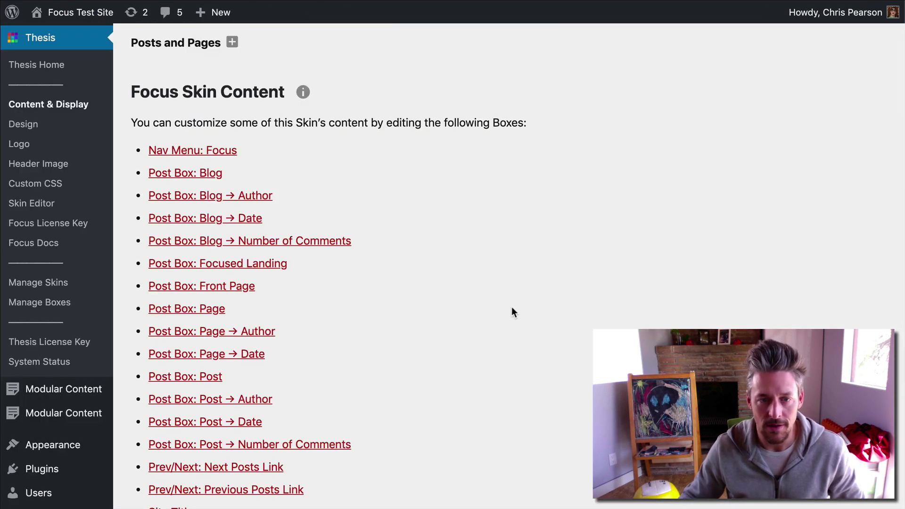
- Open the options of the blog post box and examine the available schema types
click(203, 176)
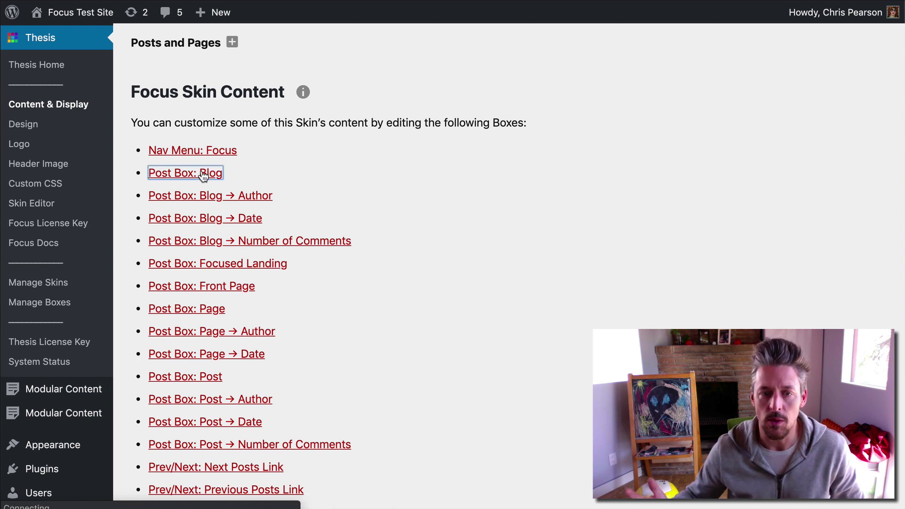
click(203, 187)
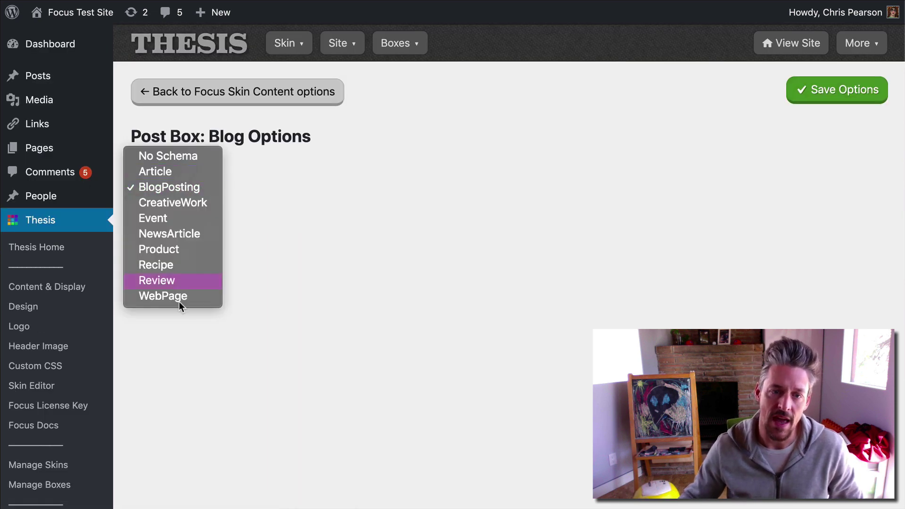
click(388, 301)
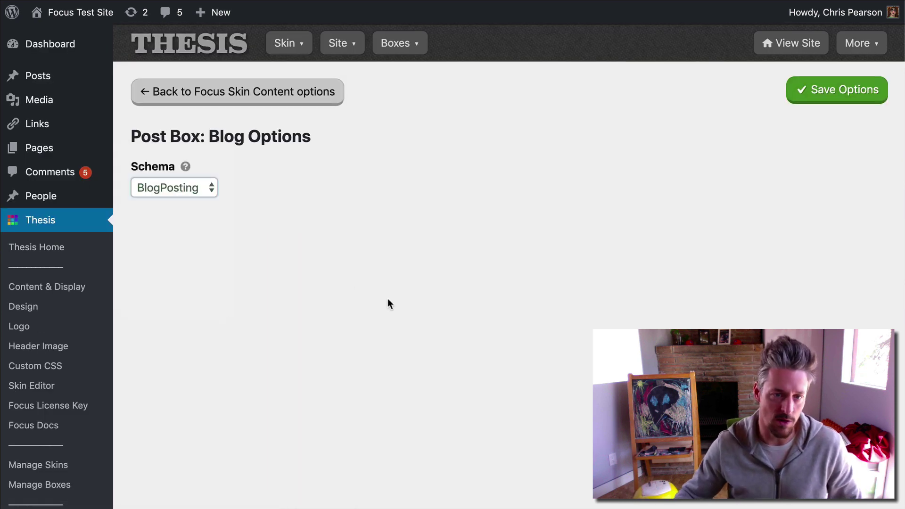
click(195, 188)
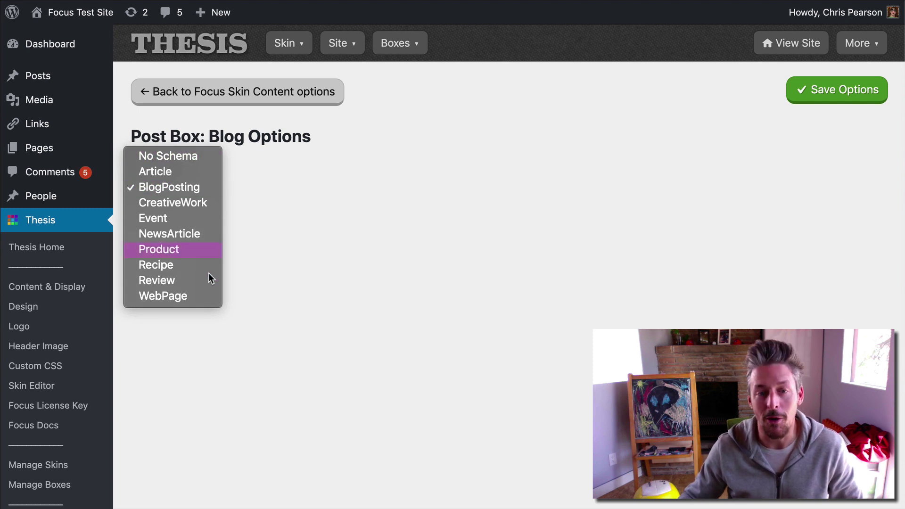
click(388, 234)
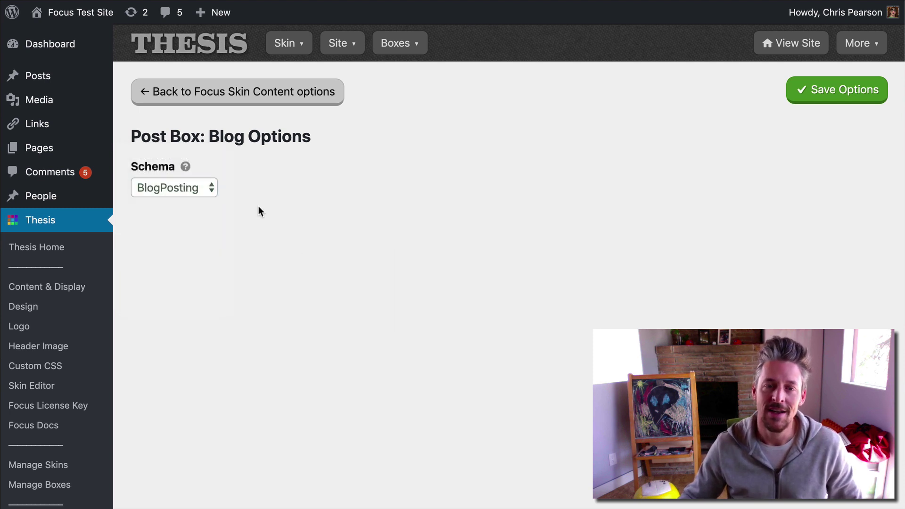
- Check the Site Title's link options, return to the skin content options and look at the header on the live site
click(234, 90)
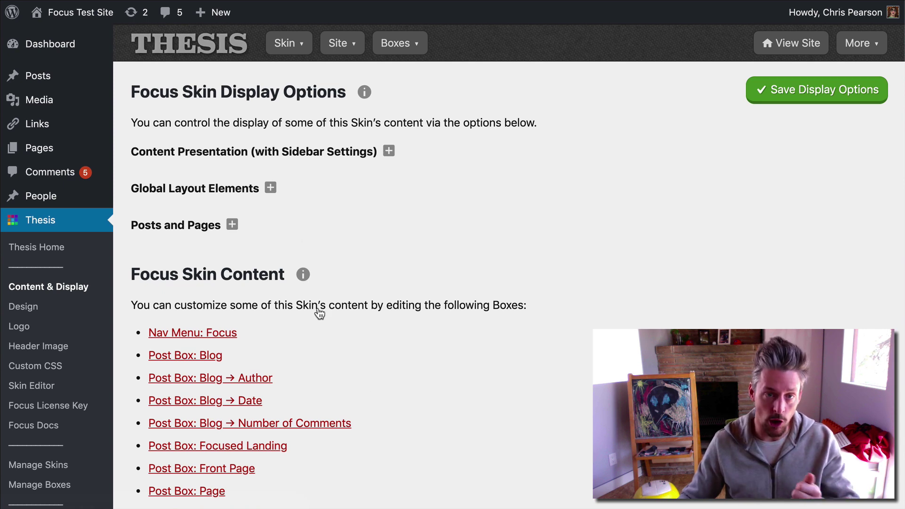
scroll(327, 339, down, 6)
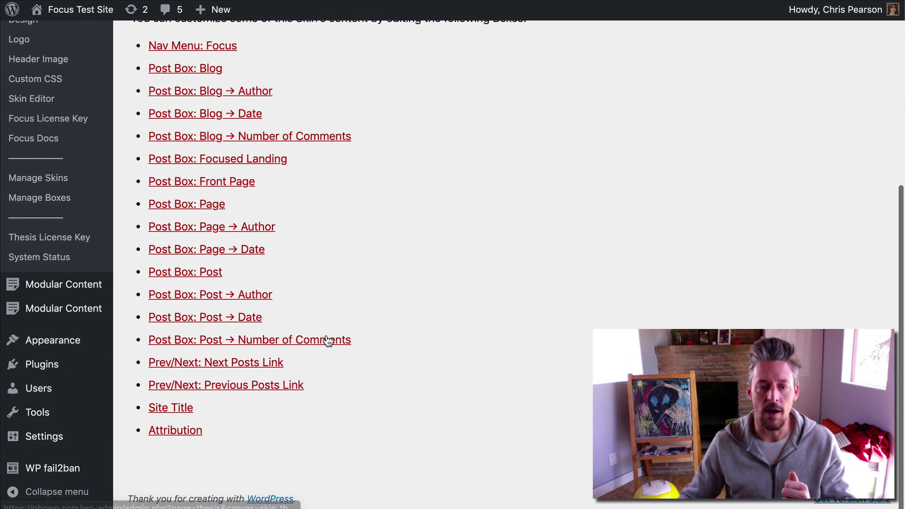
click(179, 411)
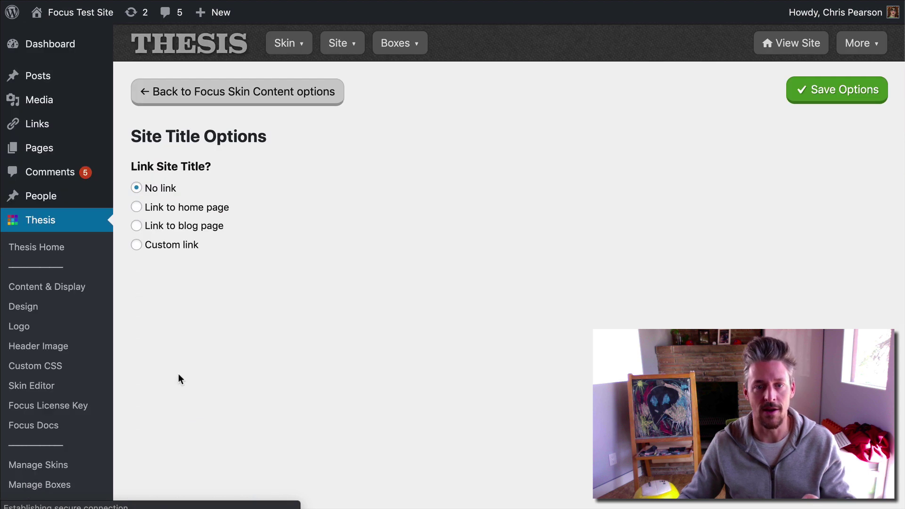
click(236, 94)
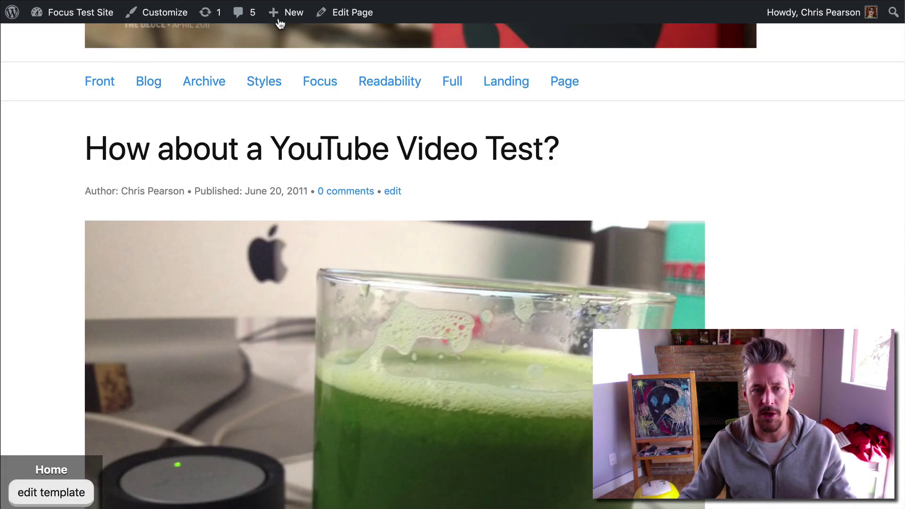
scroll(177, 162, up, 3)
click(116, 187)
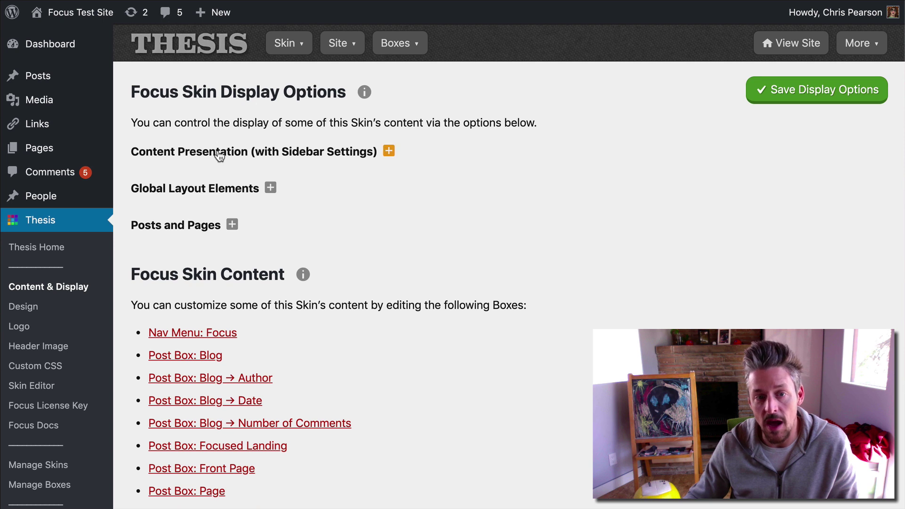
- Set the header image location to Top of Header in the Global Layout Elements
click(190, 188)
scroll(475, 250, down, 2)
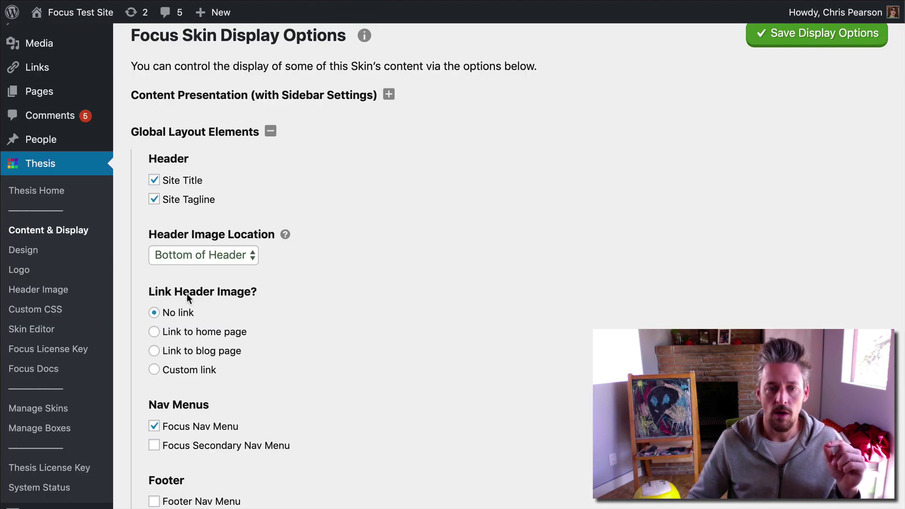
click(215, 255)
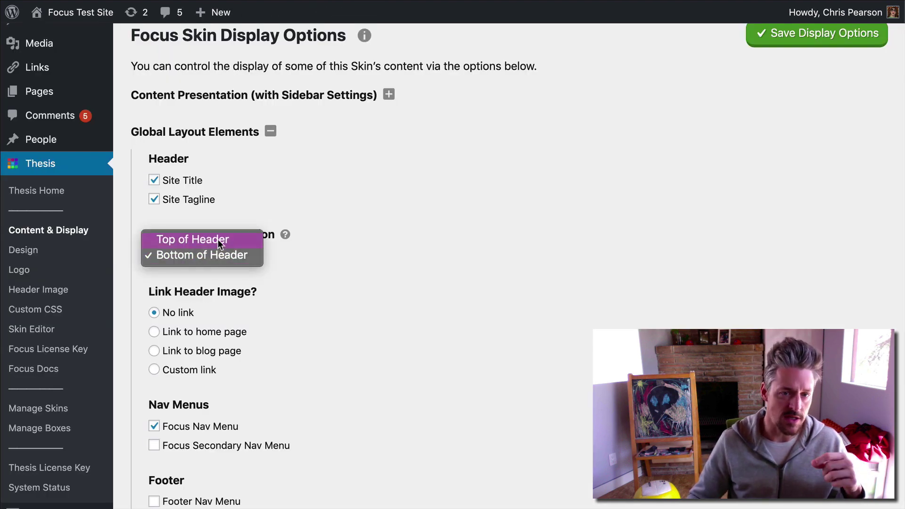
click(216, 239)
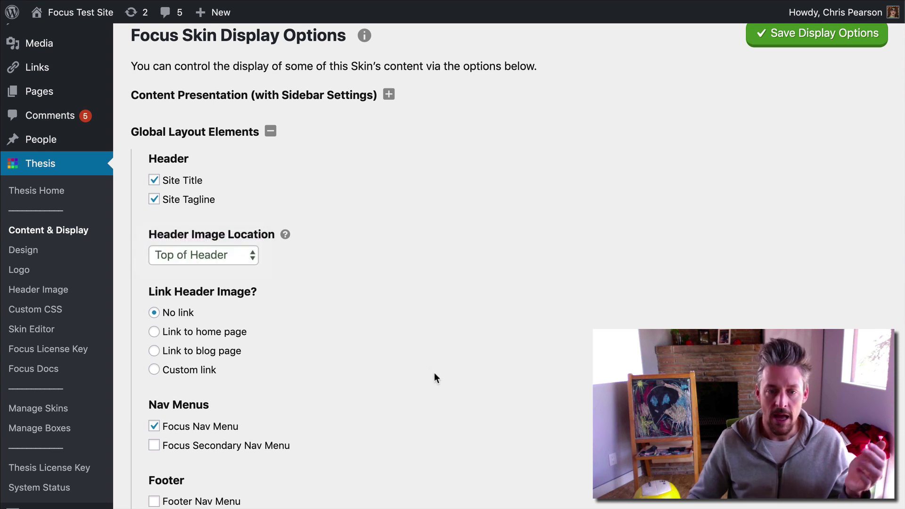
- Make the header image link to the home page
scroll(199, 350, down, 3)
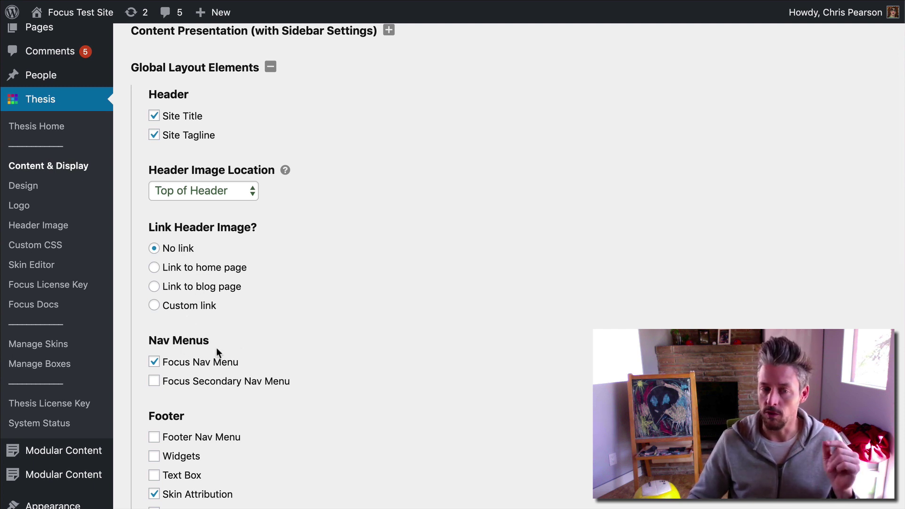
click(193, 307)
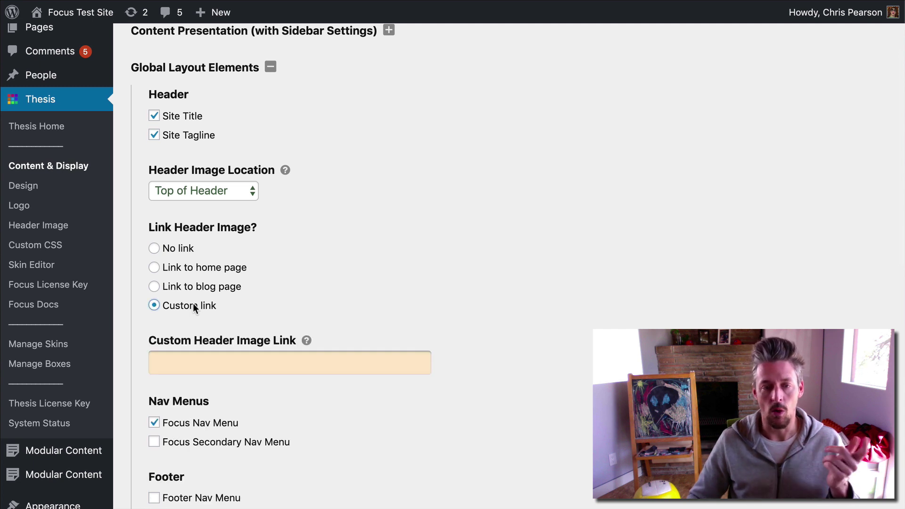
click(194, 270)
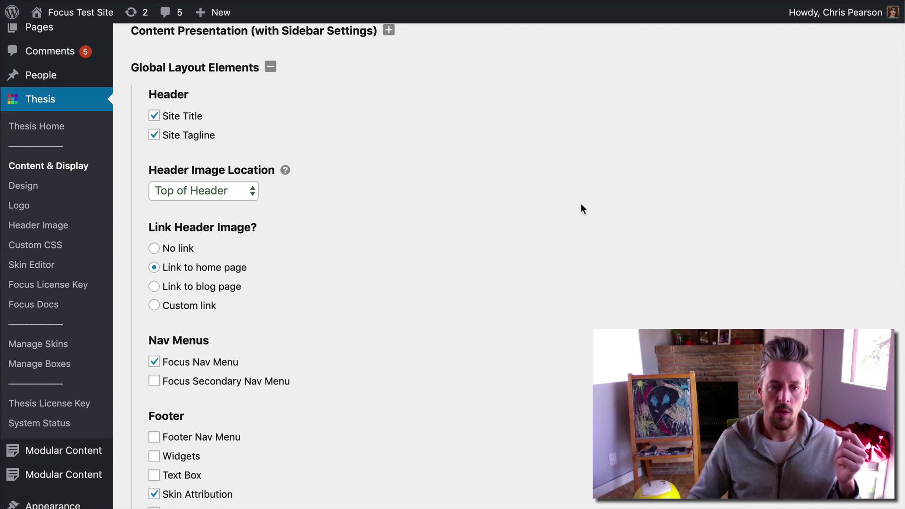
- Save the display options and check the site title below the header image on the live site
scroll(581, 208, up, 5)
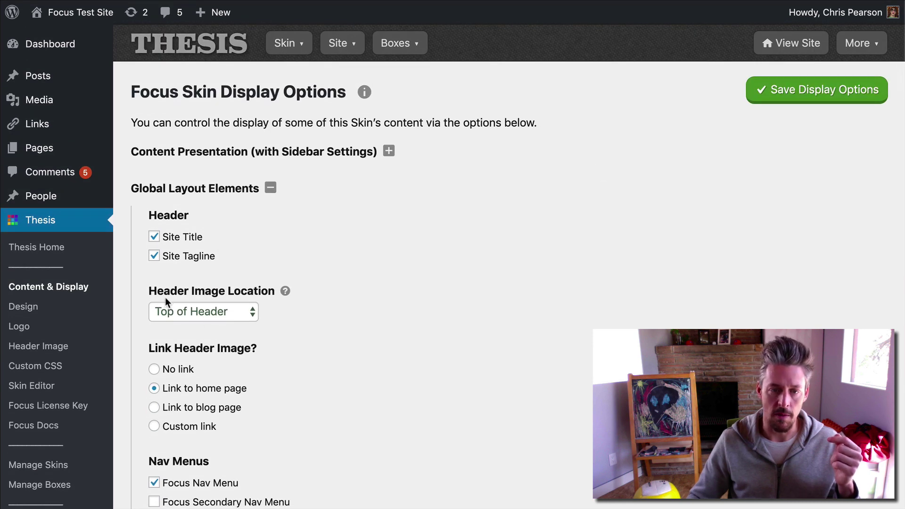
click(797, 90)
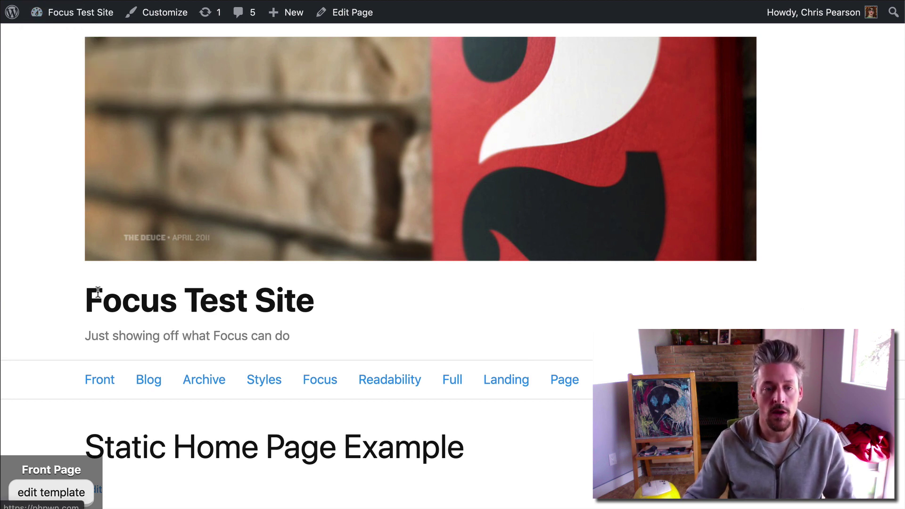
drag(86, 304, 315, 304)
click(332, 332)
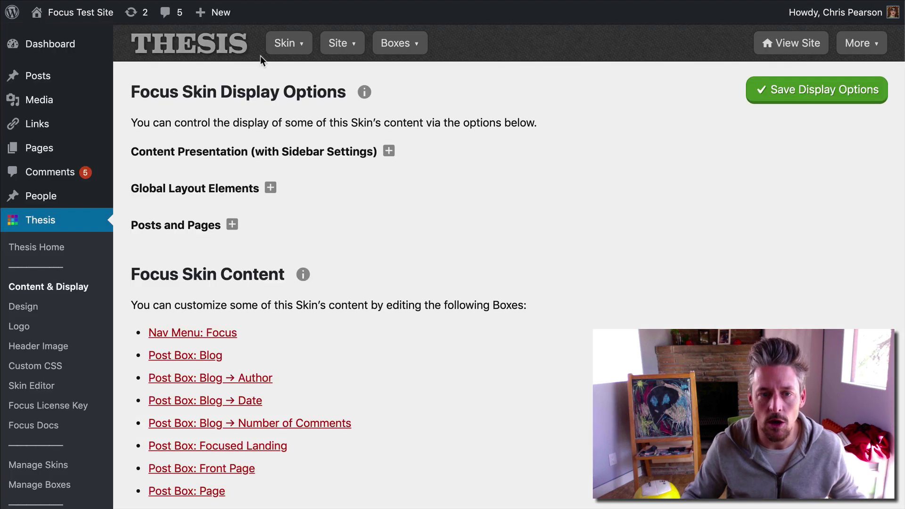
- Add the DIY themes image as the Focus skin's logo and reload the live site
mouse_move(285, 42)
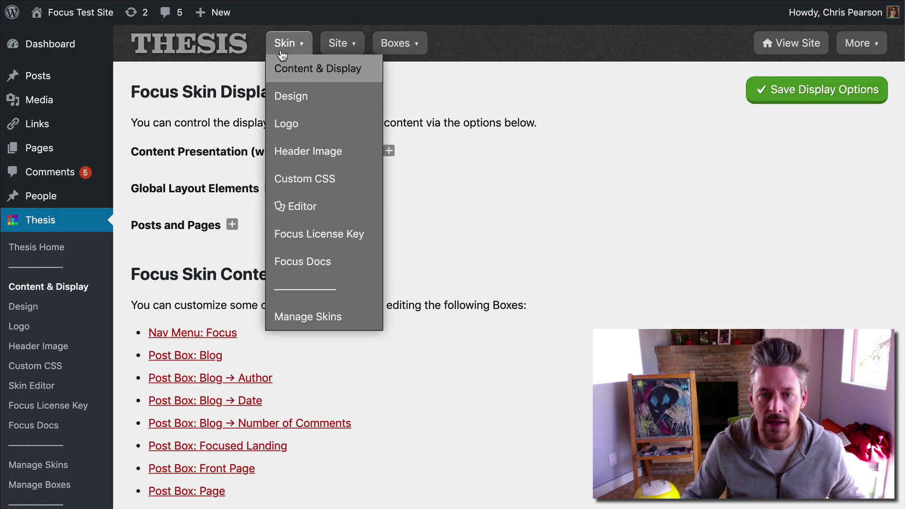
click(292, 126)
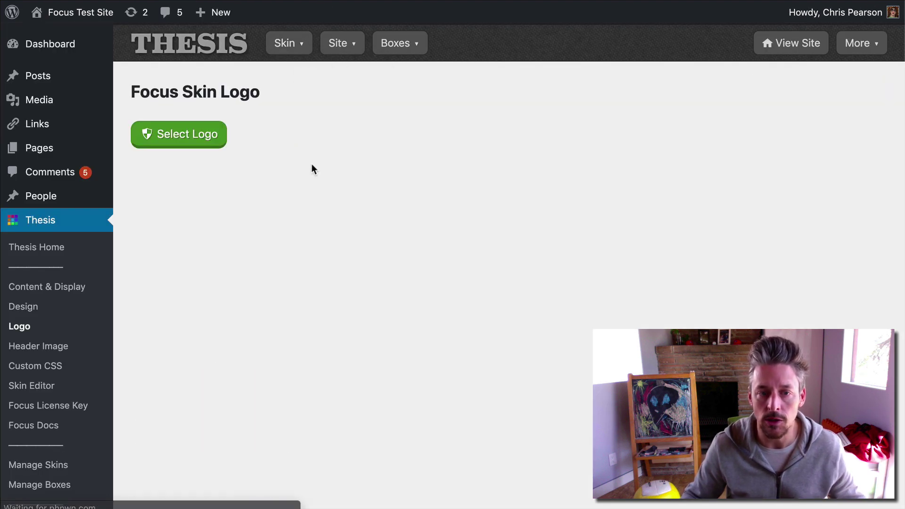
click(202, 137)
click(191, 266)
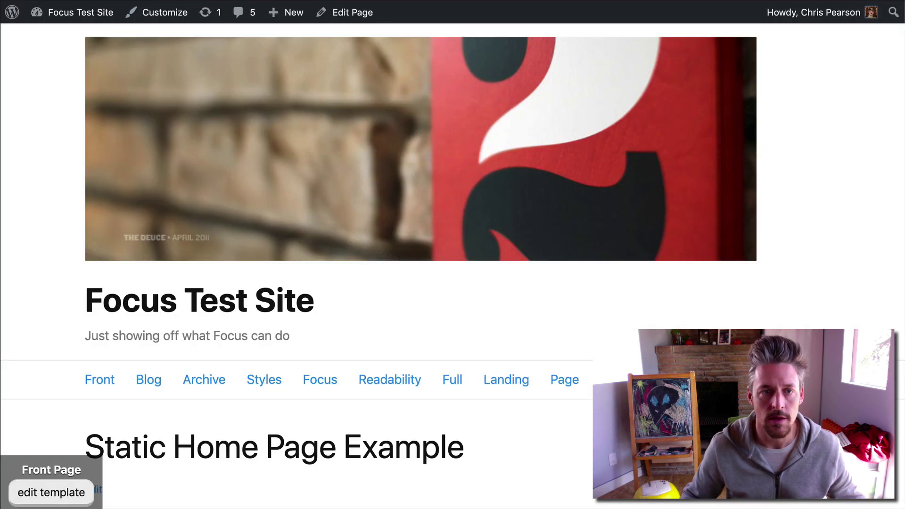
key(super+r)
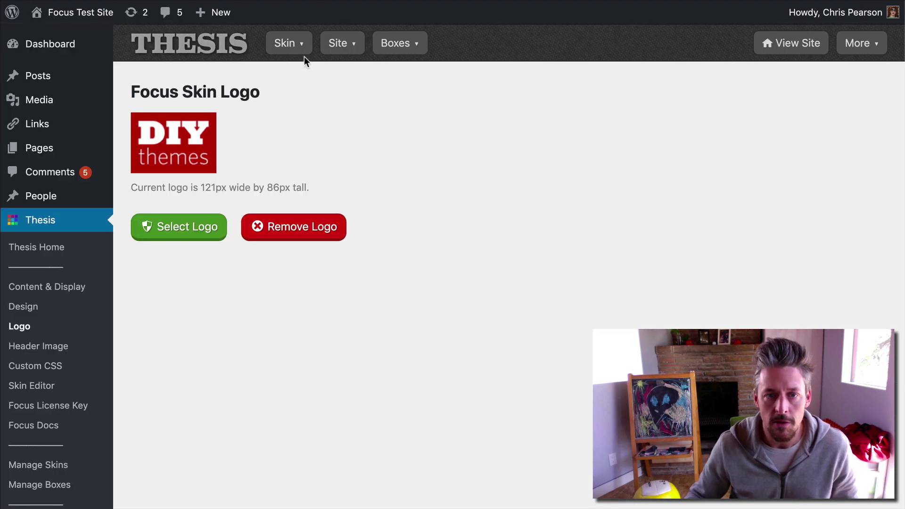
- Make the Site Title (Includes Logo) link to the home page and save its options
mouse_move(289, 44)
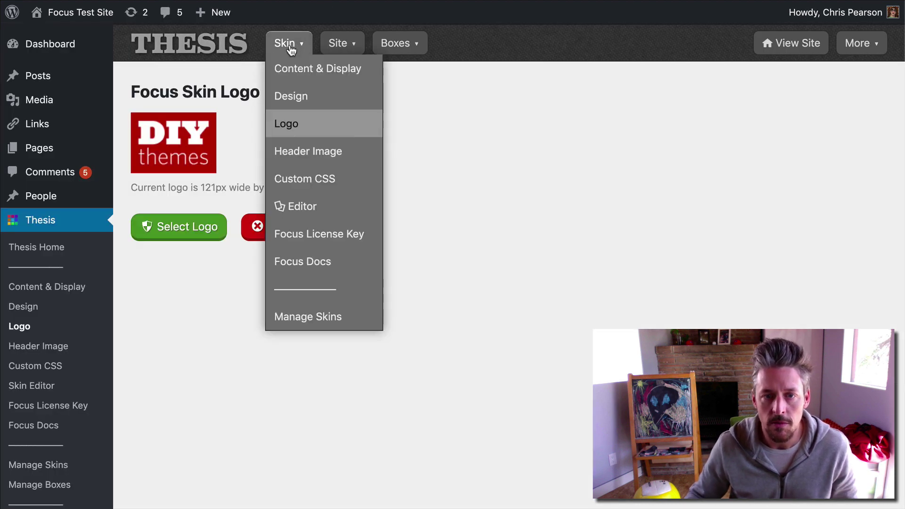
click(306, 70)
scroll(259, 359, down, 6)
click(206, 411)
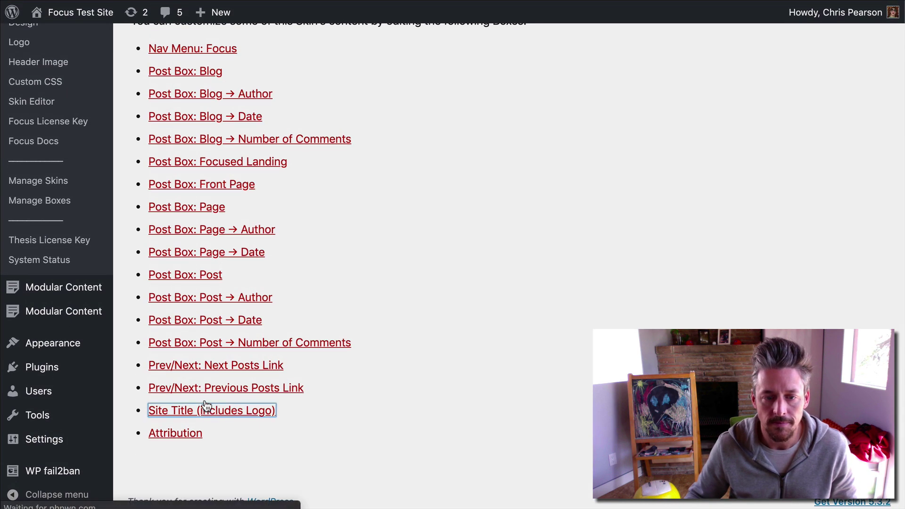
click(136, 207)
click(824, 99)
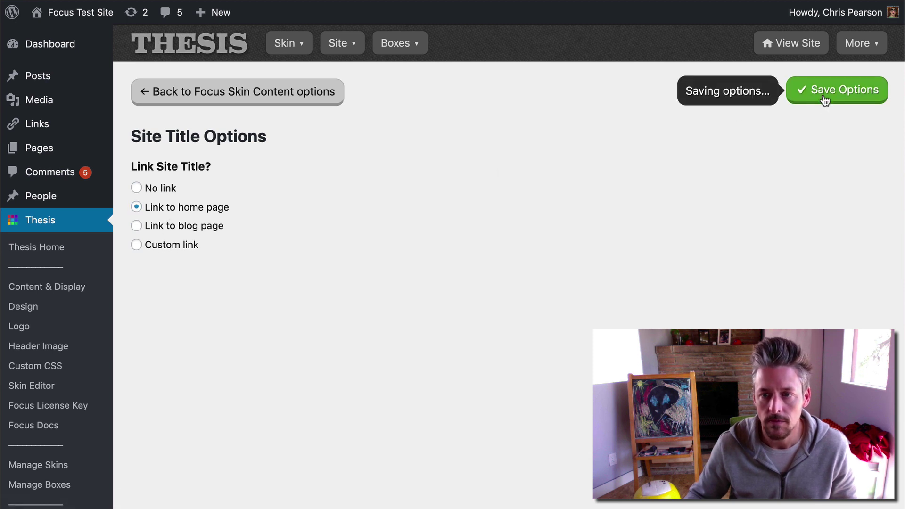
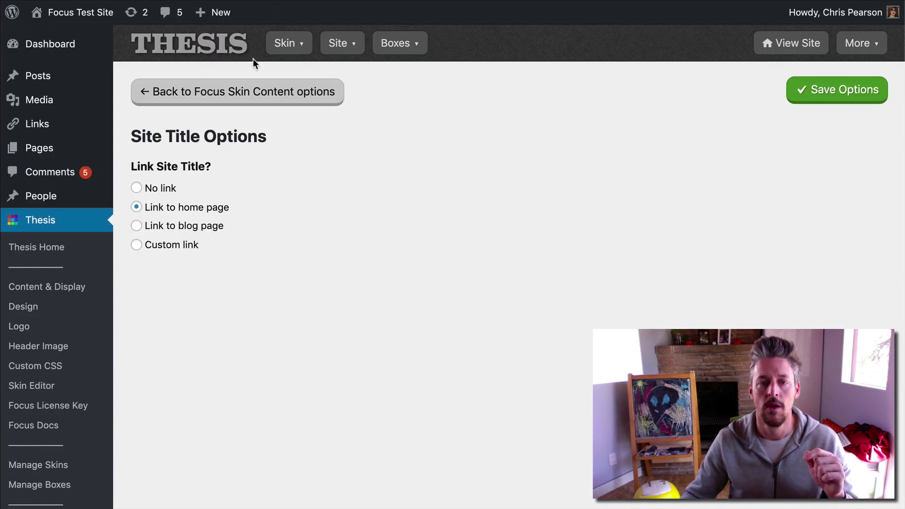
- Open the skin's design options and examine the Base Layout Dimensions
click(302, 49)
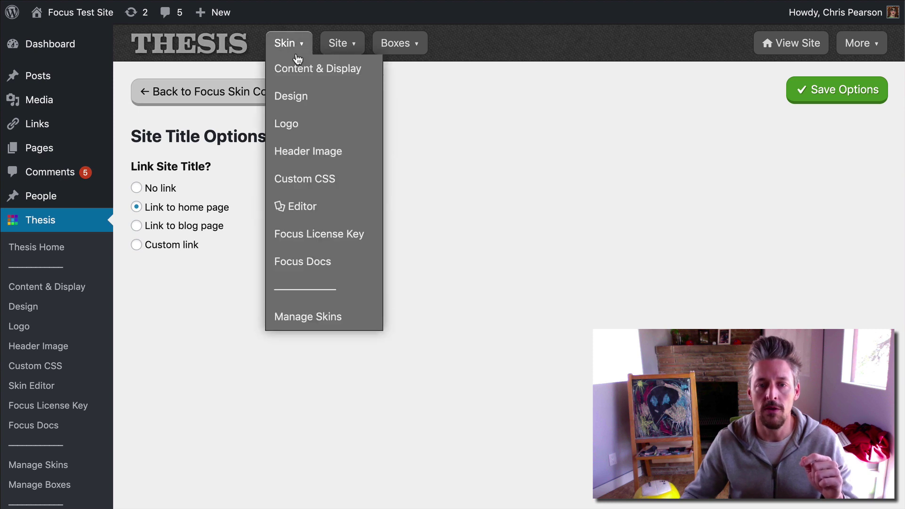
click(302, 100)
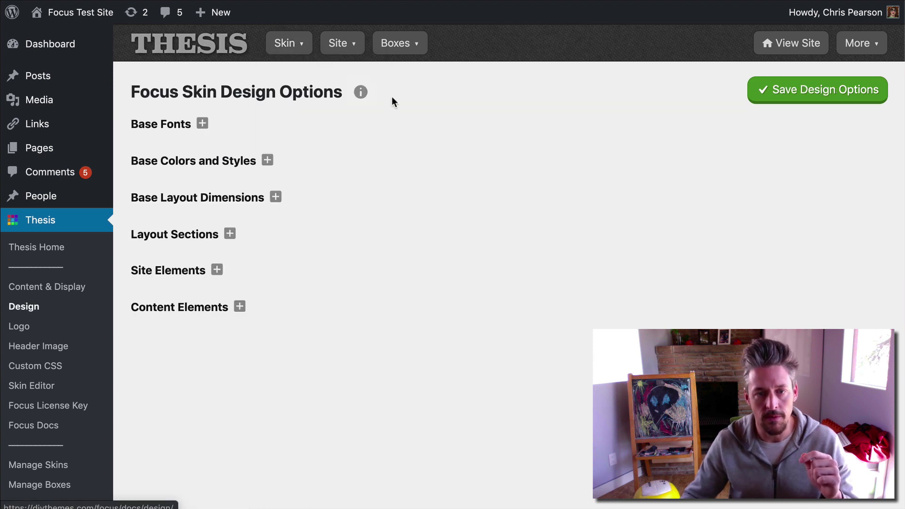
click(211, 201)
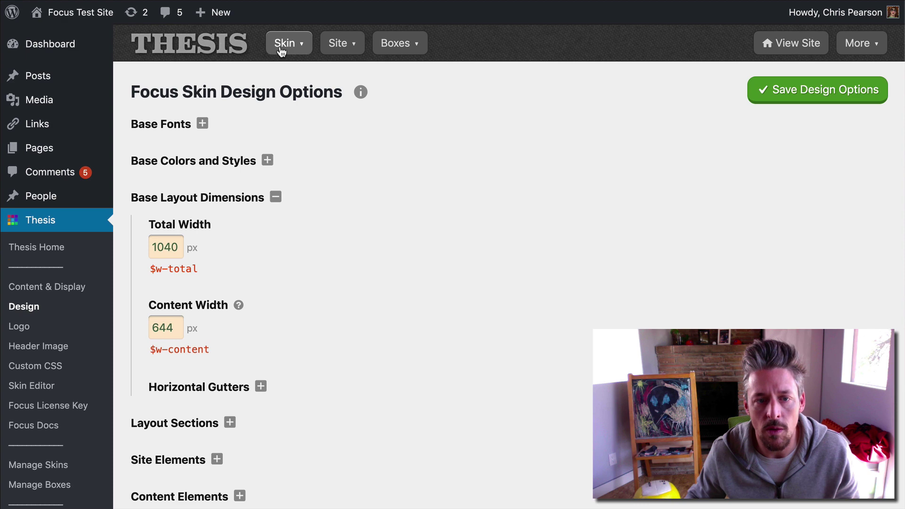
- Return to the skin's Content & Display options and review the Header Image Location choices in Global Layout Elements
mouse_move(282, 51)
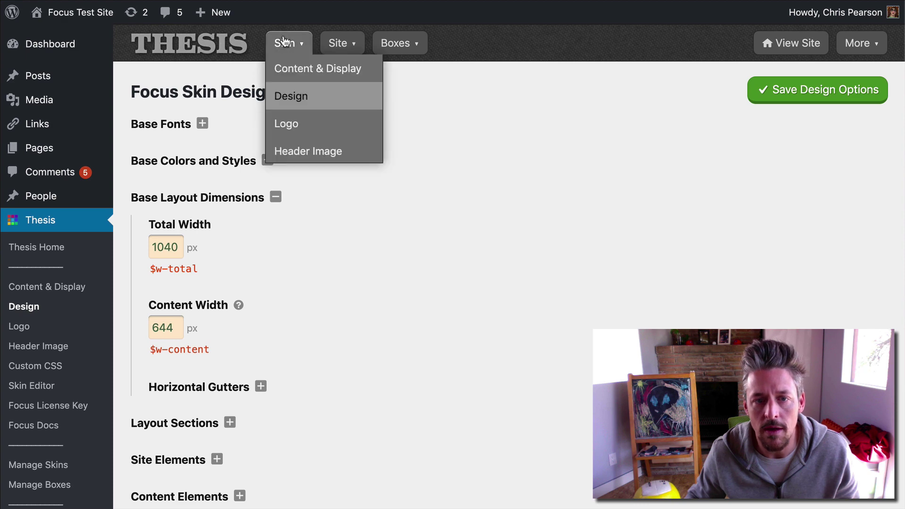
click(312, 79)
click(211, 190)
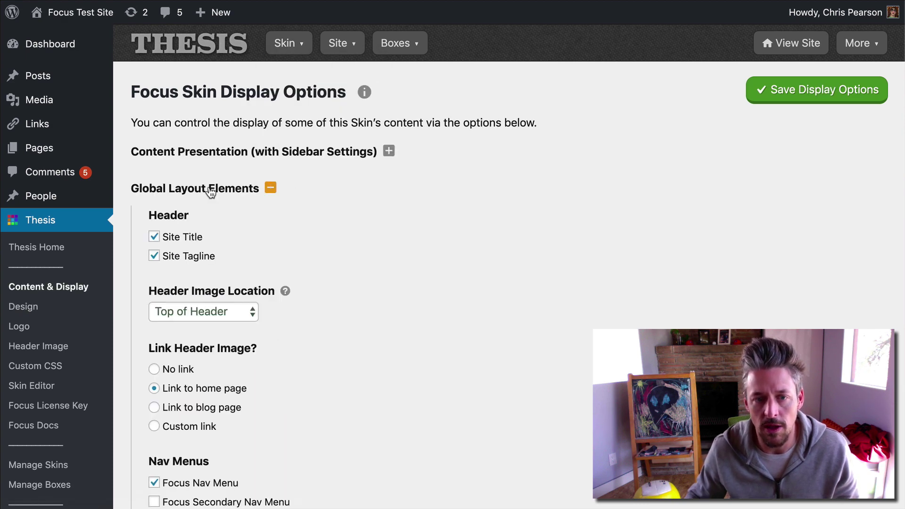
scroll(211, 191, down, 3)
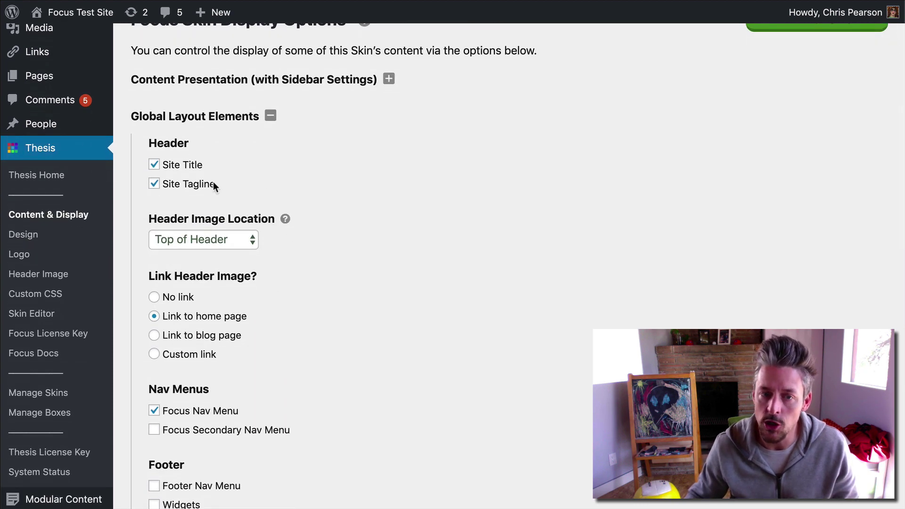
click(243, 241)
click(276, 239)
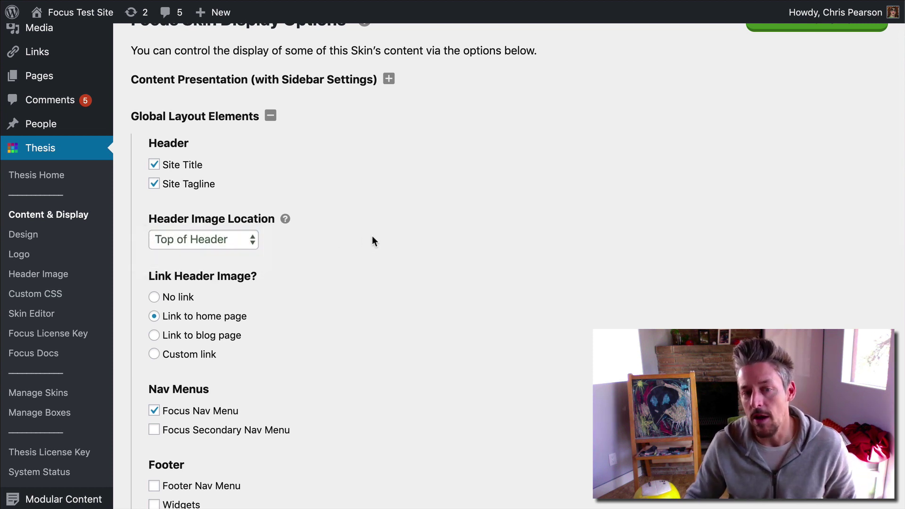